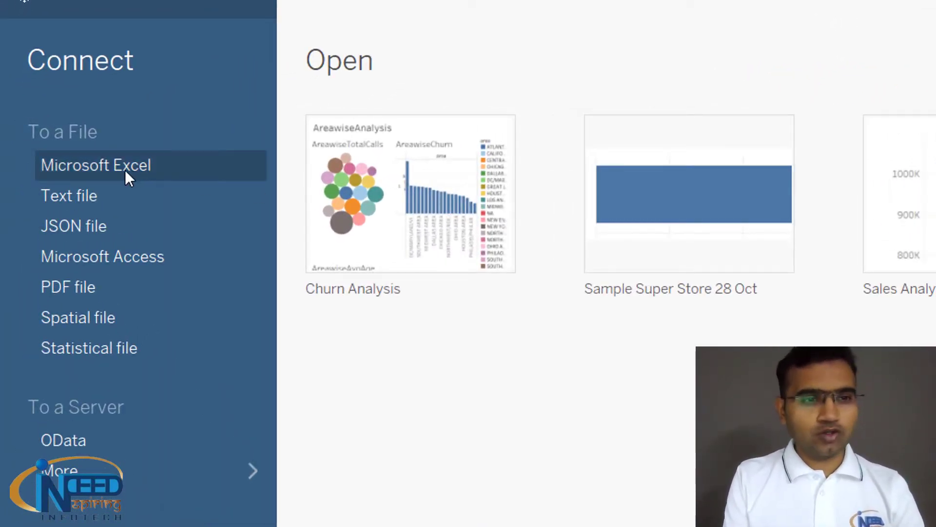
# Connect to the Sample - Superstore (1) Excel workbook in Downloads as the data source
pyautogui.click(125, 170)
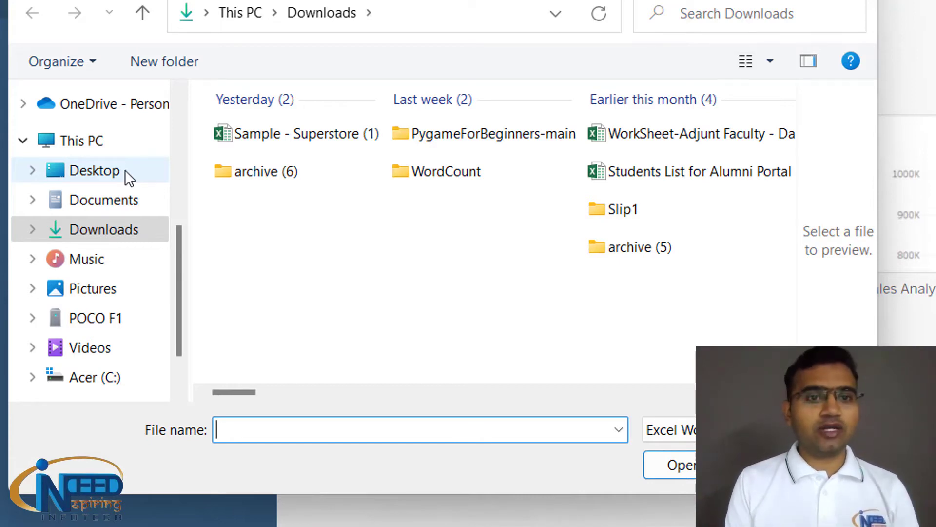
pyautogui.click(291, 136)
pyautogui.click(679, 463)
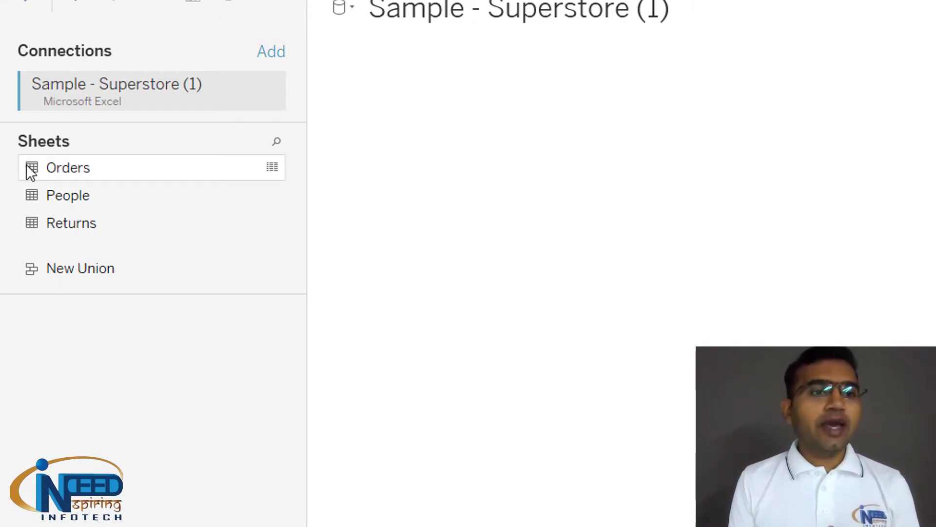
# Place the Orders sheet on the canvas, loading its 21 fields and 9994 rows
pyautogui.click(58, 170)
pyautogui.moveTo(373, 191); pyautogui.dragTo(620, 206)
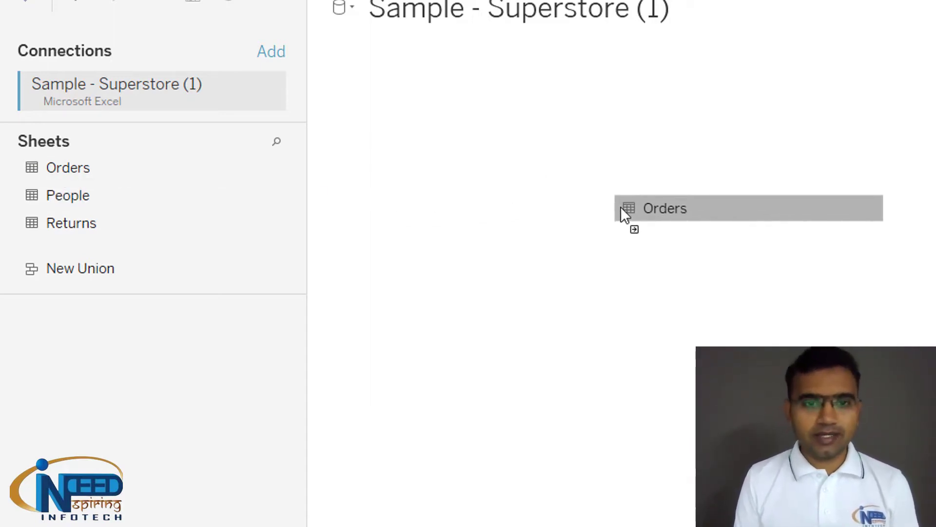
pyautogui.moveTo(620, 206); pyautogui.dragTo(620, 206)
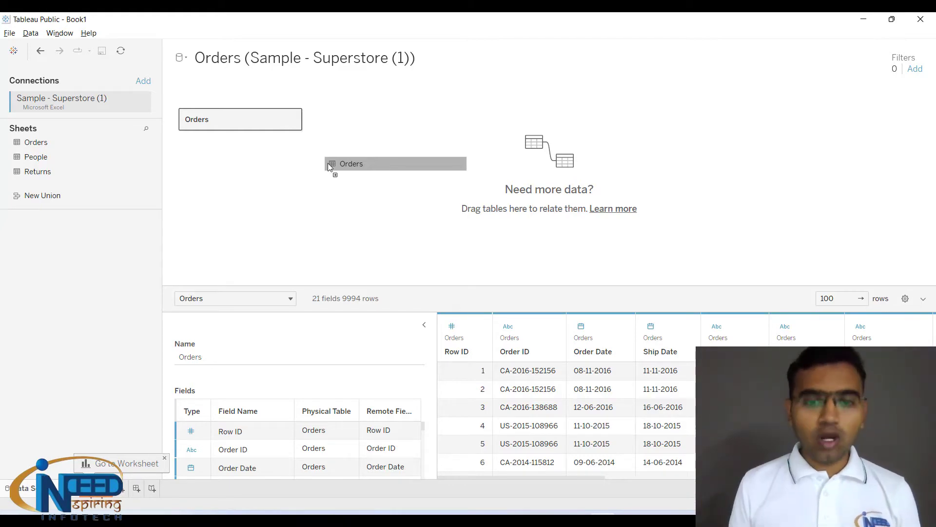
pyautogui.moveTo(328, 163); pyautogui.dragTo(366, 208)
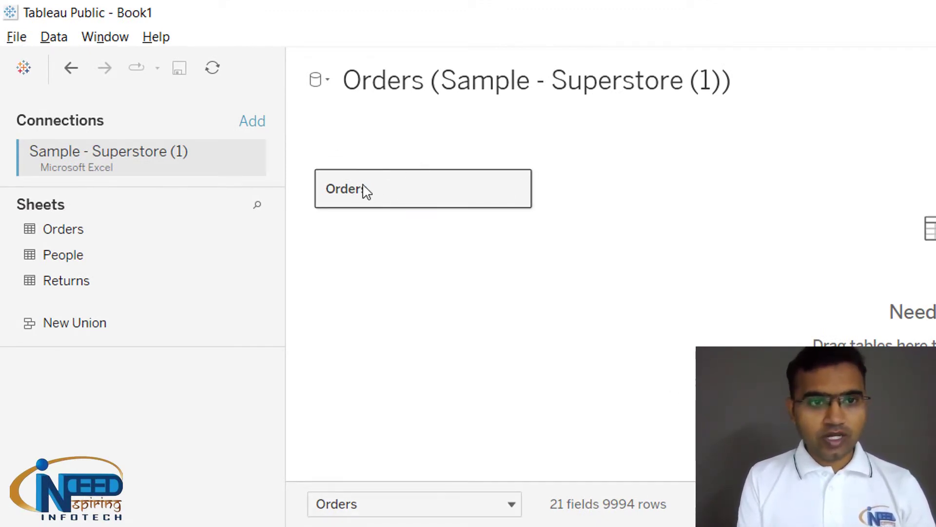
pyautogui.click(328, 82)
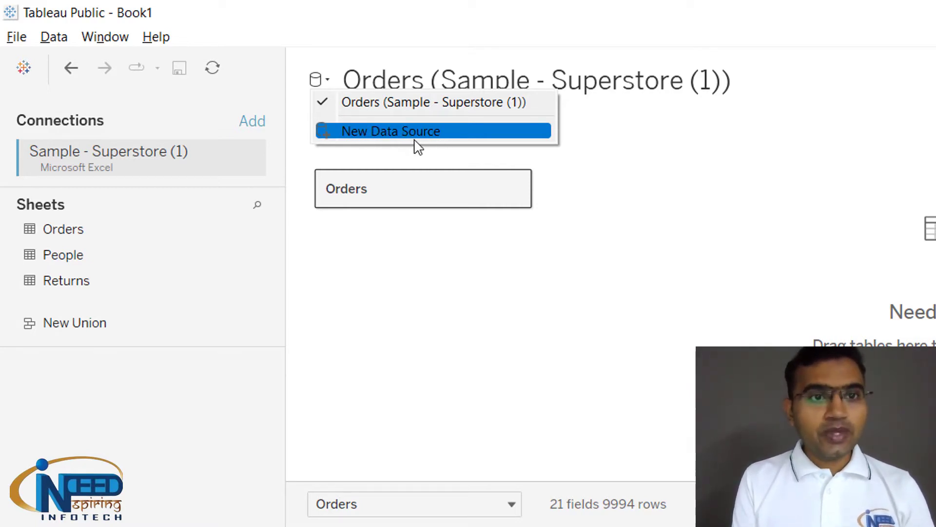
pyautogui.click(425, 305)
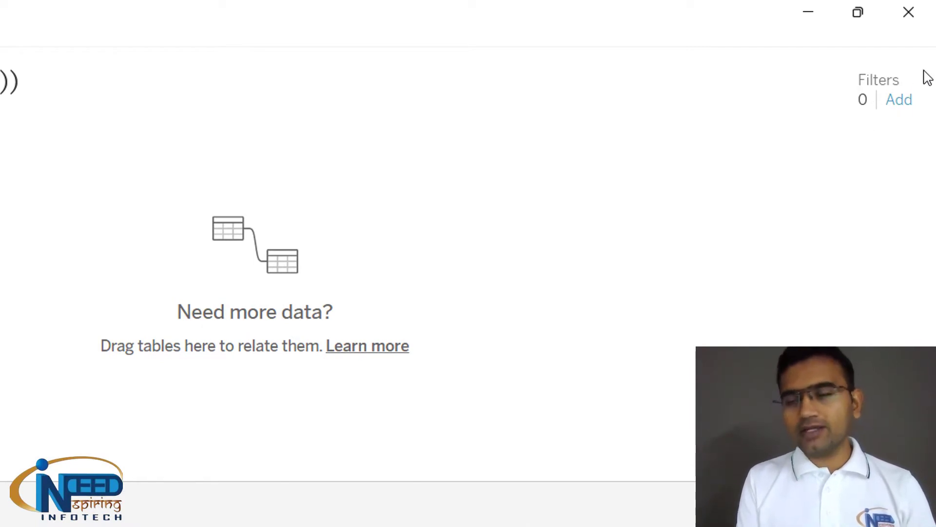
pyautogui.click(900, 104)
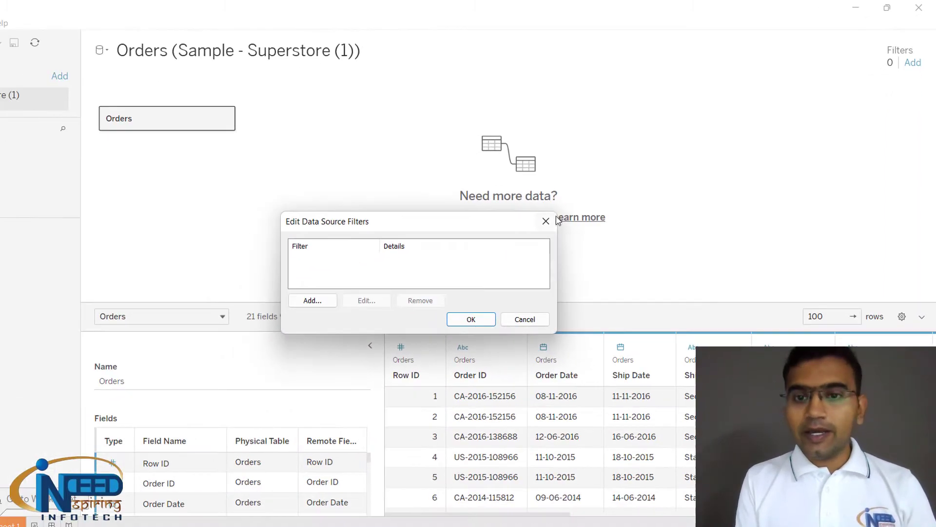
pyautogui.click(430, 287)
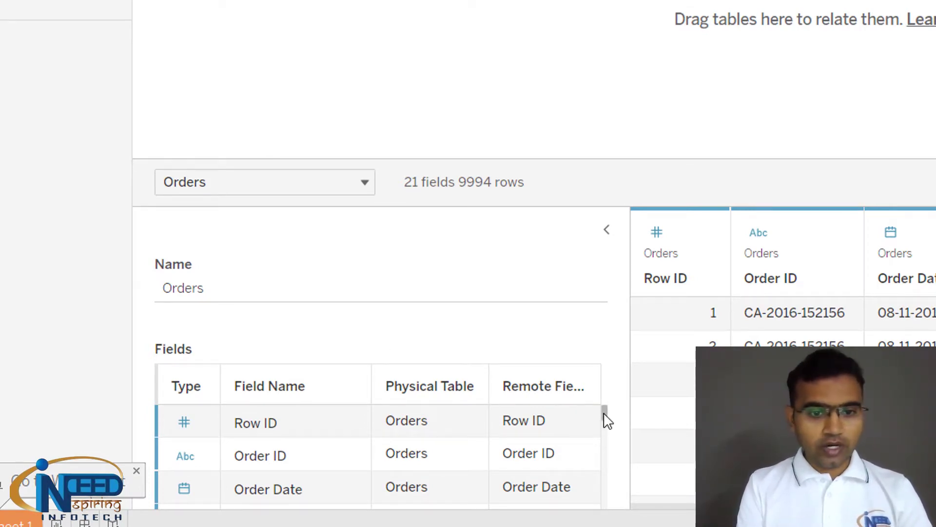
pyautogui.moveTo(605, 419)
pyautogui.mouseDown()
pyautogui.moveTo(604, 432)
pyautogui.moveTo(608, 412)
pyautogui.mouseUp()
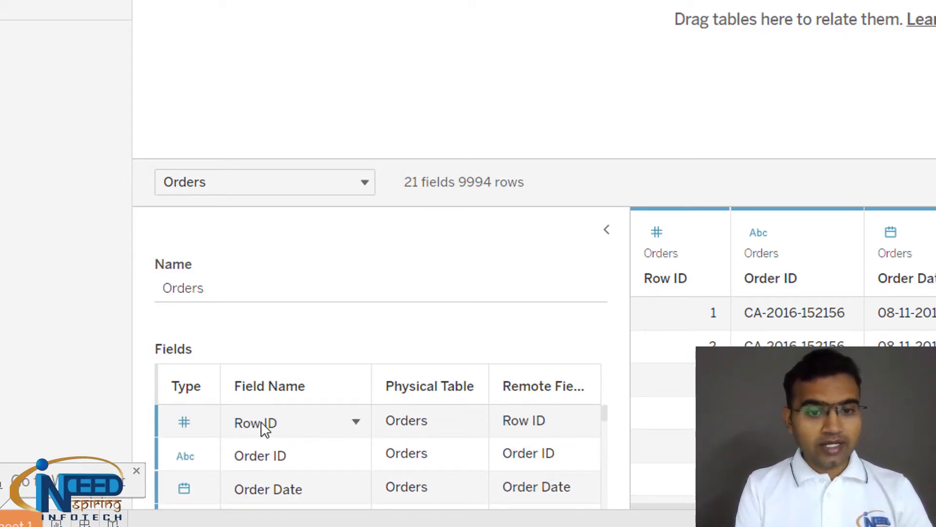
pyautogui.scroll(-1, 609, 456)
pyautogui.scroll(-5, 603, 497)
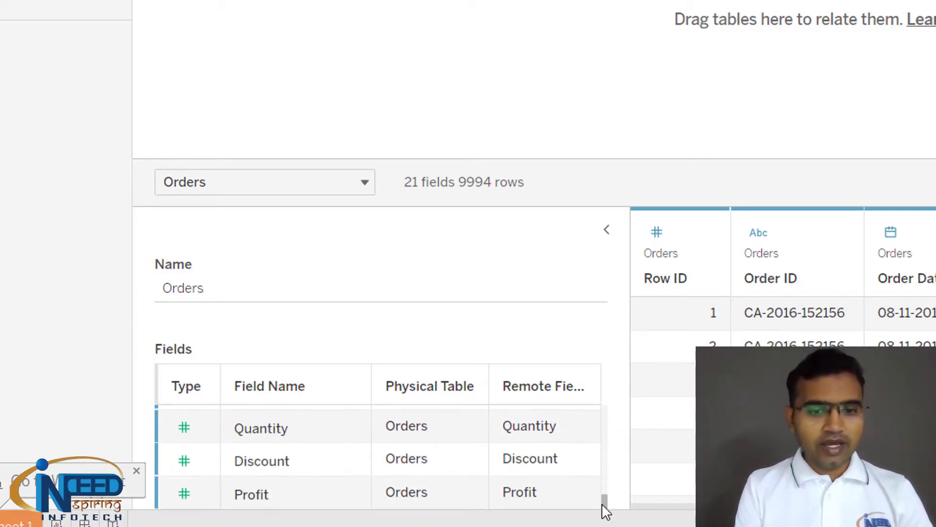
pyautogui.moveTo(604, 502); pyautogui.dragTo(607, 403)
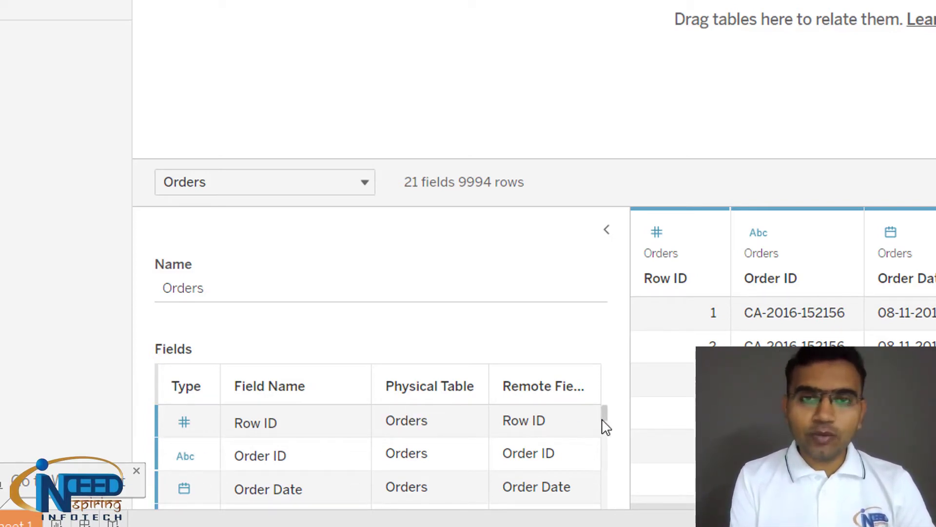
pyautogui.moveTo(602, 420); pyautogui.dragTo(608, 461)
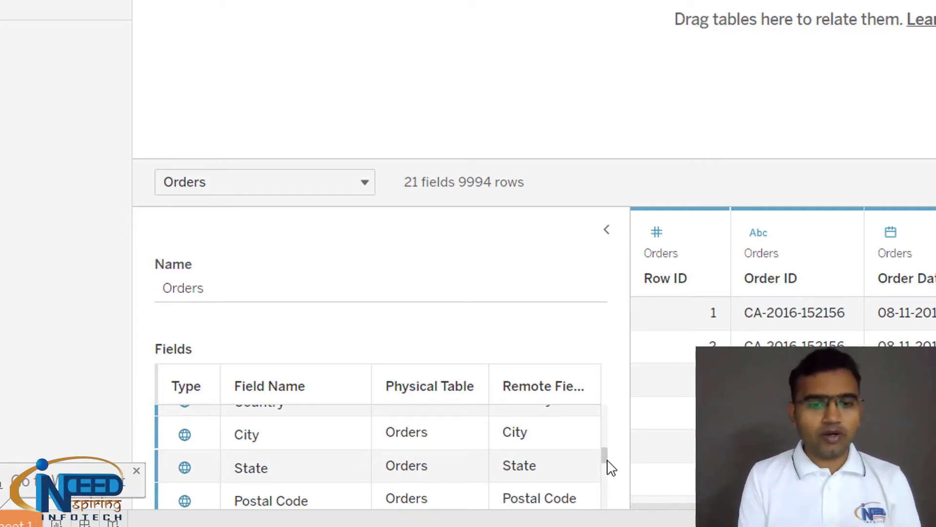
pyautogui.moveTo(608, 461); pyautogui.dragTo(605, 389)
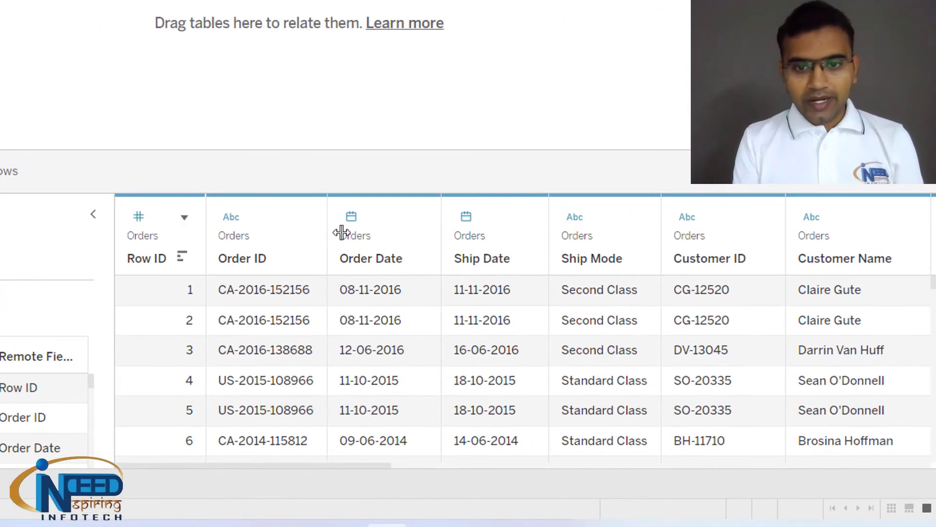
pyautogui.scroll(-20, 311, 327)
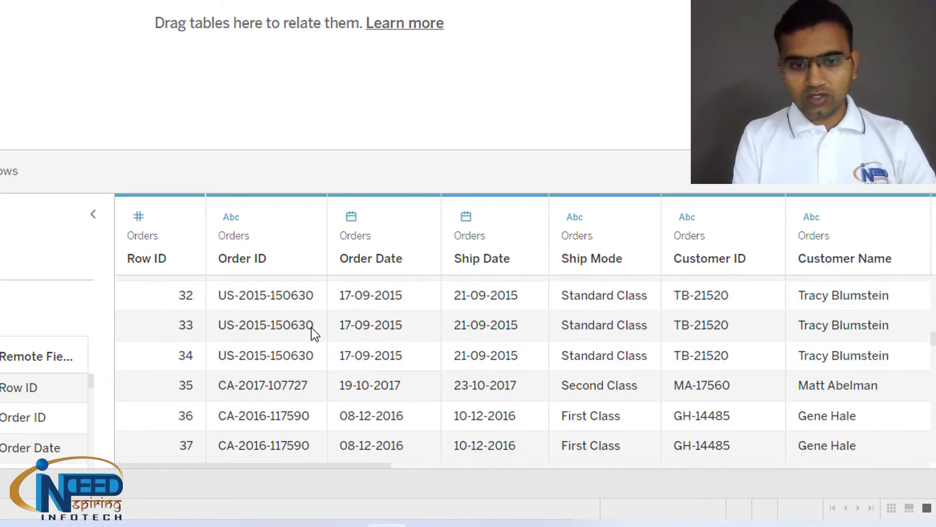
pyautogui.scroll(-8, 312, 327)
pyautogui.scroll(20, 312, 326)
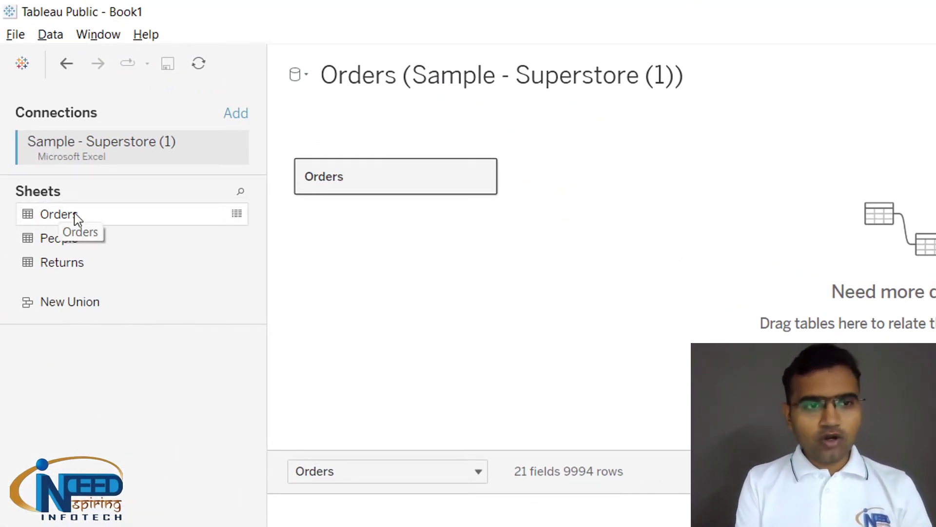
# Open View Data for Orders and scroll through its 9,994 rows and 21 fields
pyautogui.click(242, 217)
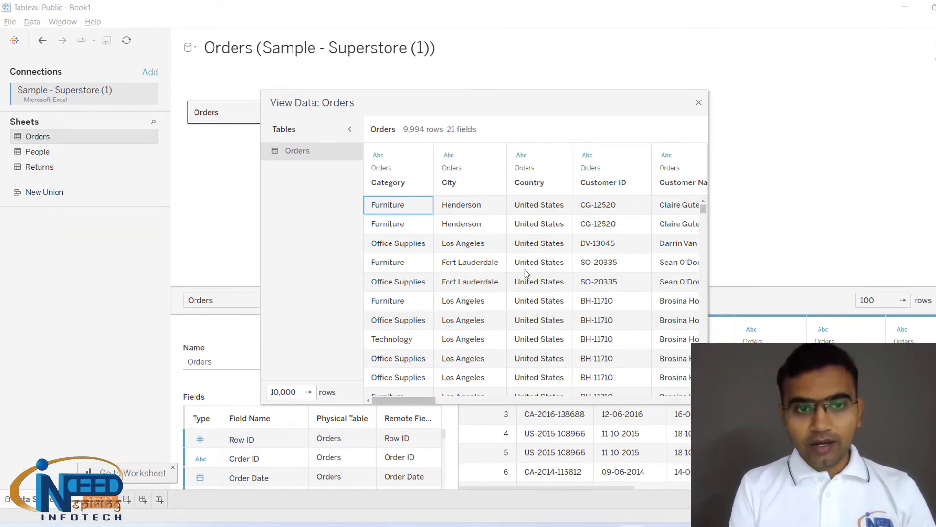
pyautogui.scroll(-5, 524, 269)
pyautogui.scroll(-6, 524, 270)
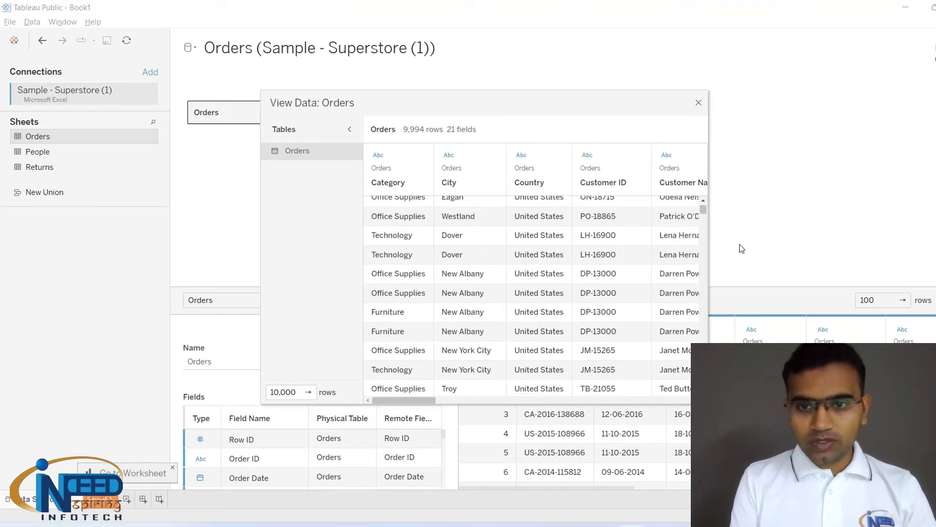
pyautogui.hscroll(2, 617, 280)
pyautogui.hscroll(4, 616, 281)
pyautogui.scroll(-5, 617, 281)
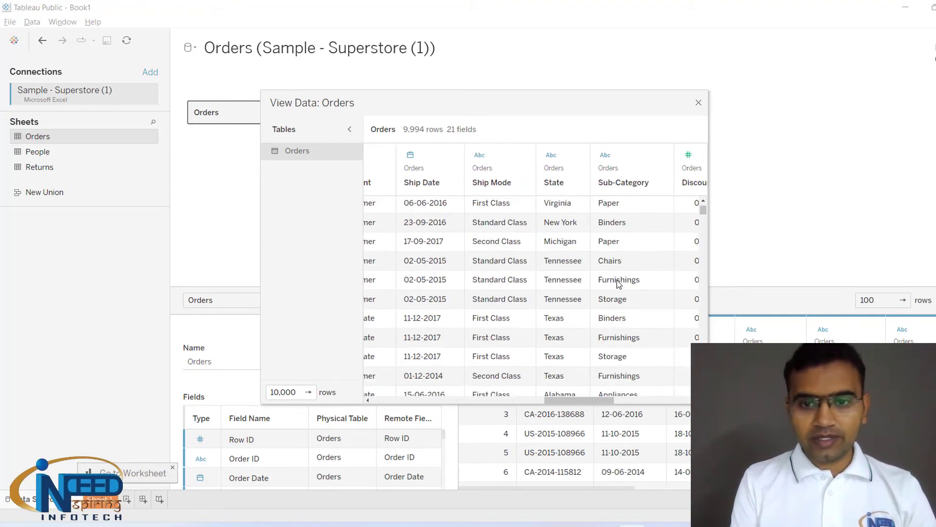
pyautogui.scroll(10, 617, 284)
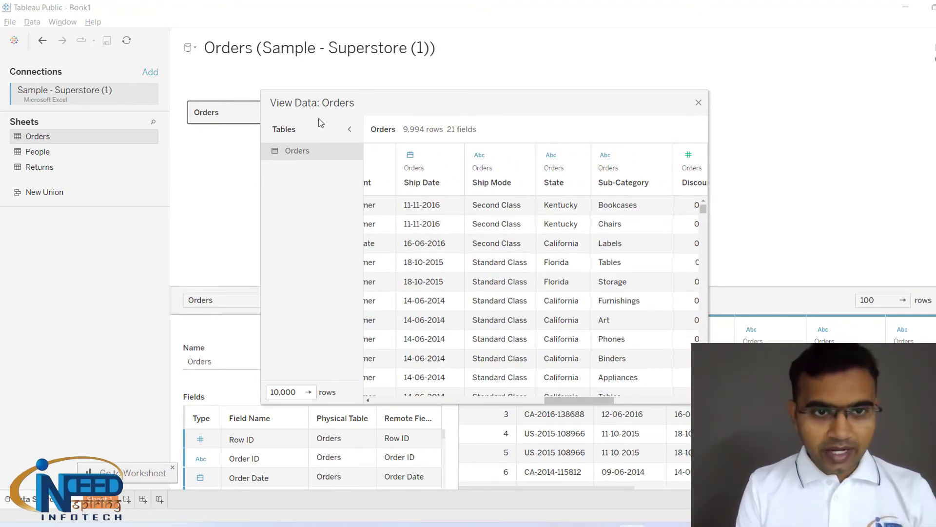
# Collapse the Tables pane and widen the window to show Region, Segment, Postal Code, Profit, Quantity and Sales
pyautogui.click(349, 129)
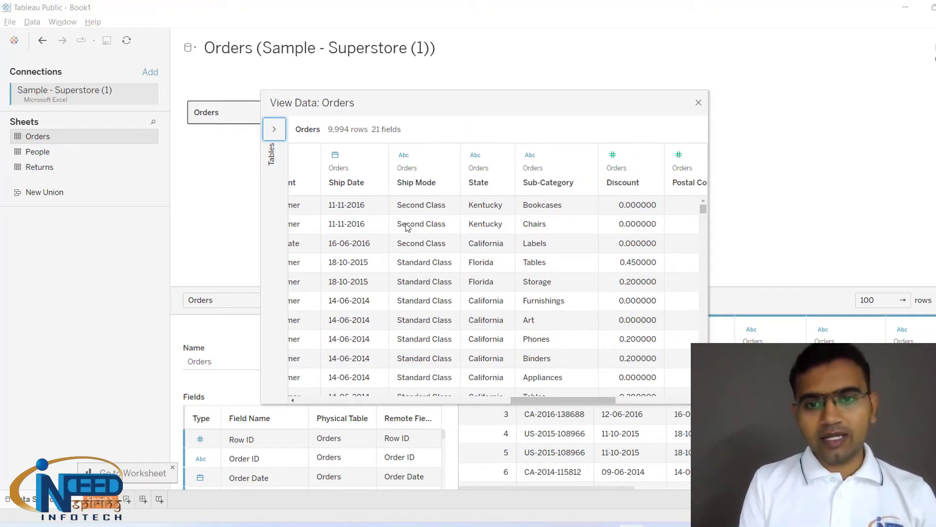
pyautogui.moveTo(711, 165); pyautogui.dragTo(928, 162)
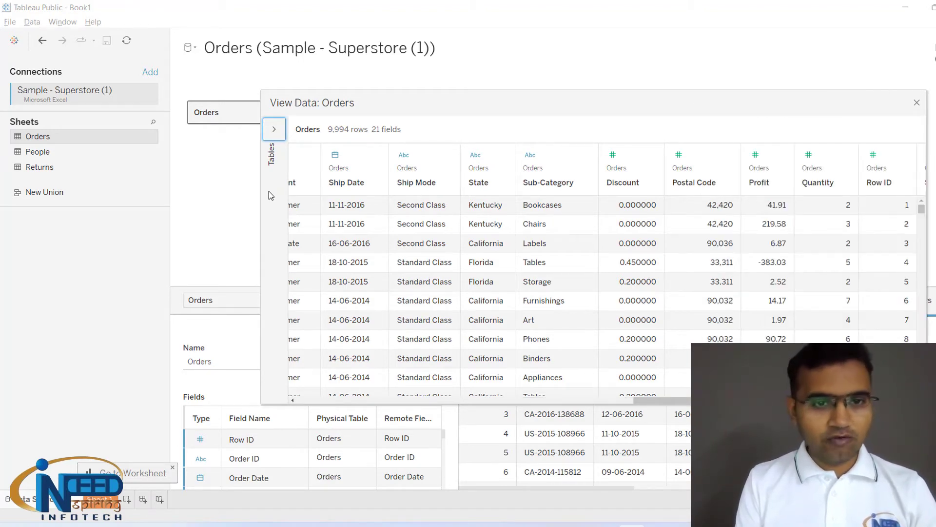
pyautogui.moveTo(262, 210); pyautogui.dragTo(70, 210)
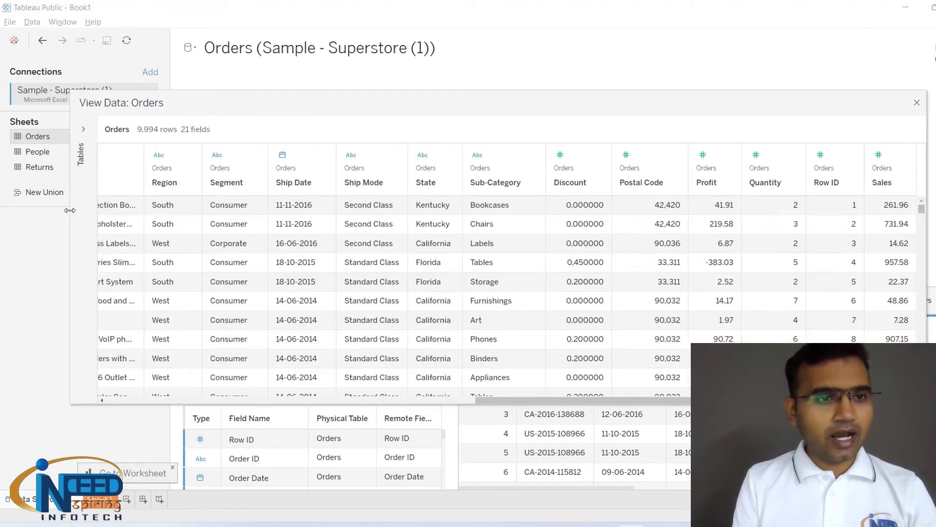
pyautogui.click(82, 130)
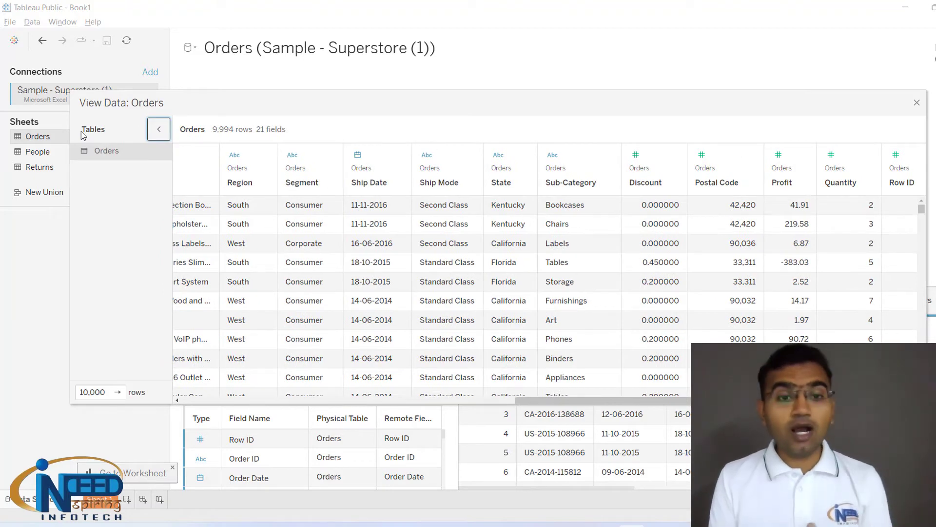
pyautogui.click(157, 130)
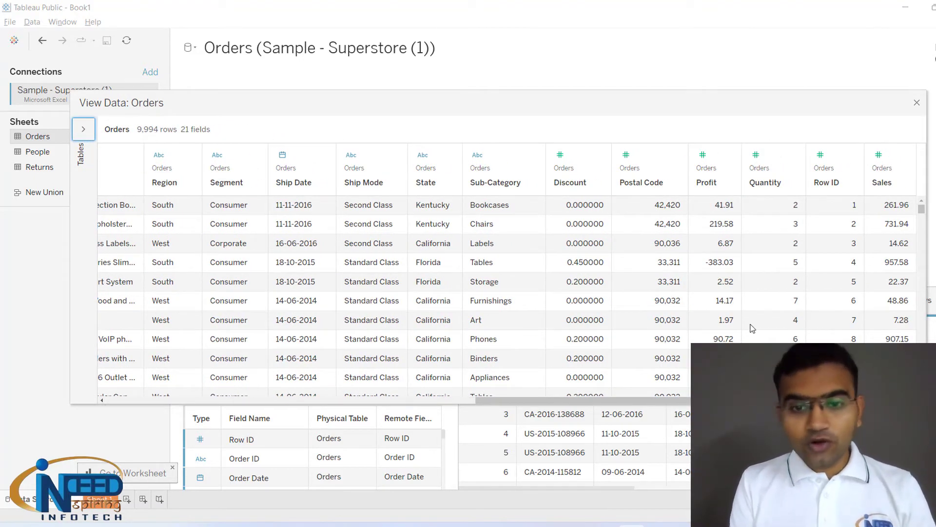
# Close the View Data: Orders window and switch to the Sheet 1 worksheet
pyautogui.click(917, 102)
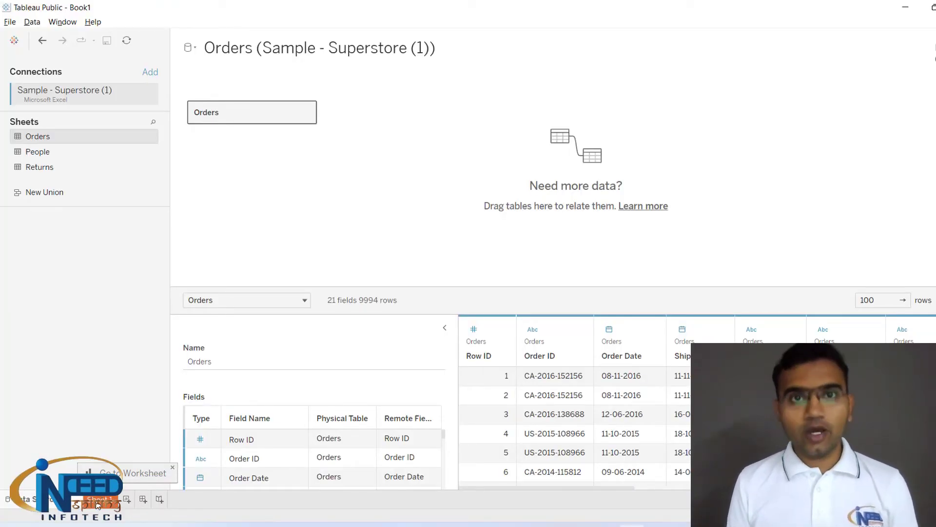
pyautogui.click(98, 500)
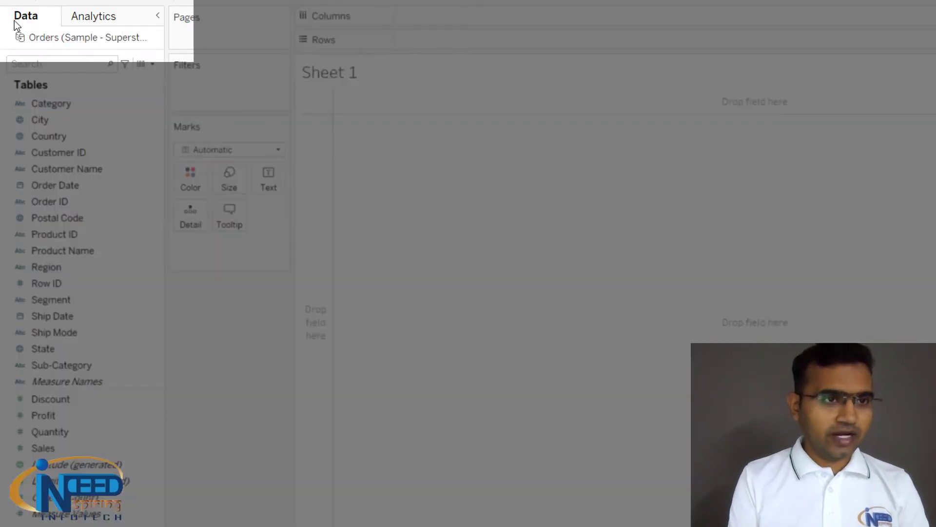
pyautogui.click(100, 23)
pyautogui.click(27, 18)
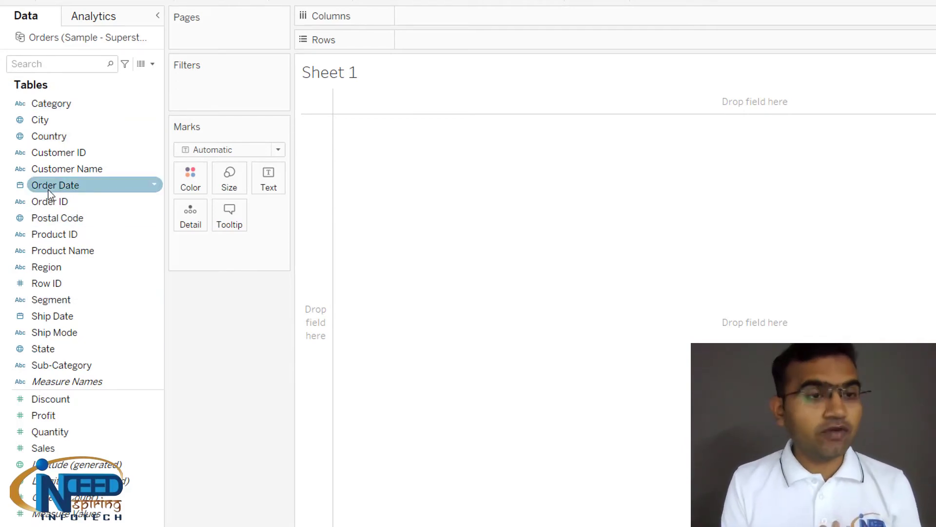
pyautogui.click(105, 20)
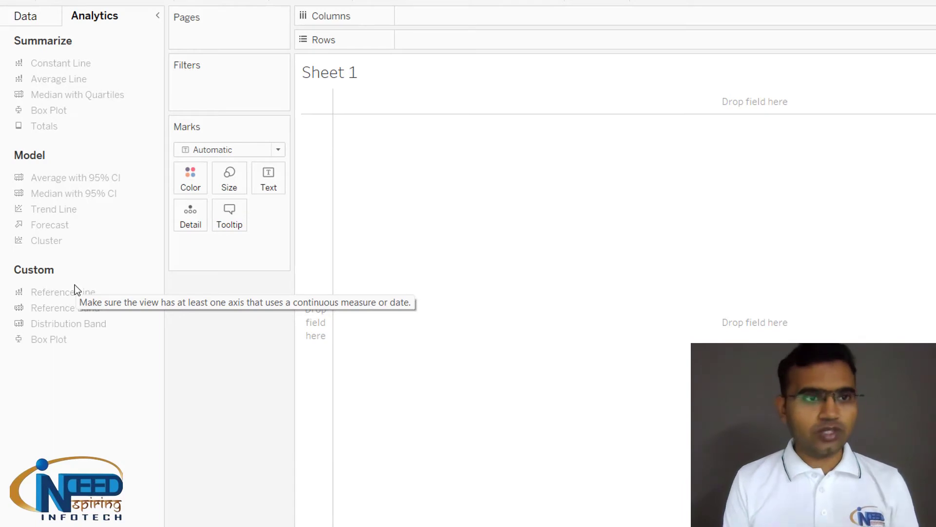
pyautogui.click(28, 19)
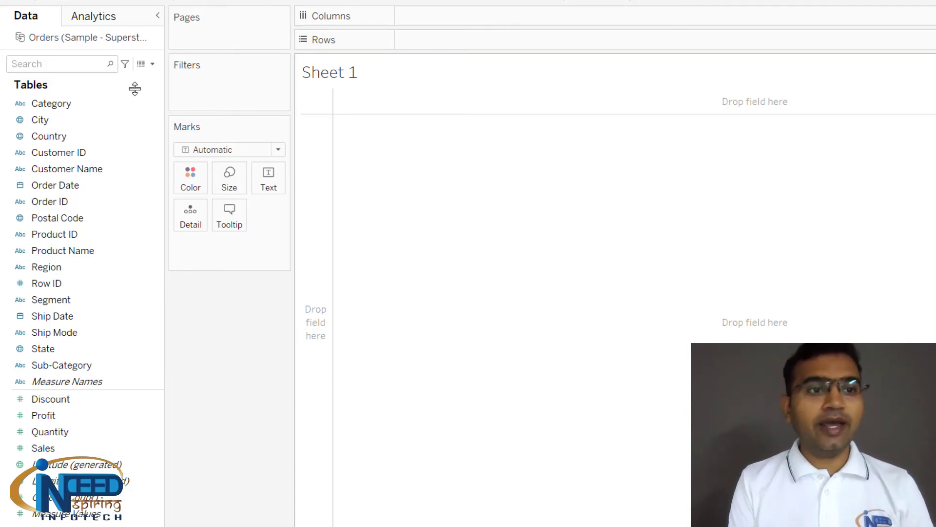
pyautogui.click(76, 104)
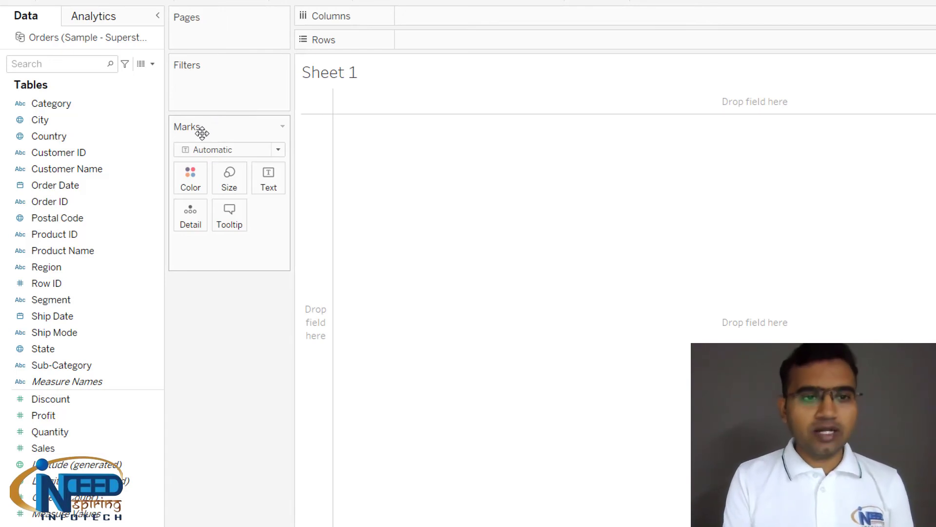
# Drop down the Marks card's Automatic mark type list
pyautogui.click(230, 153)
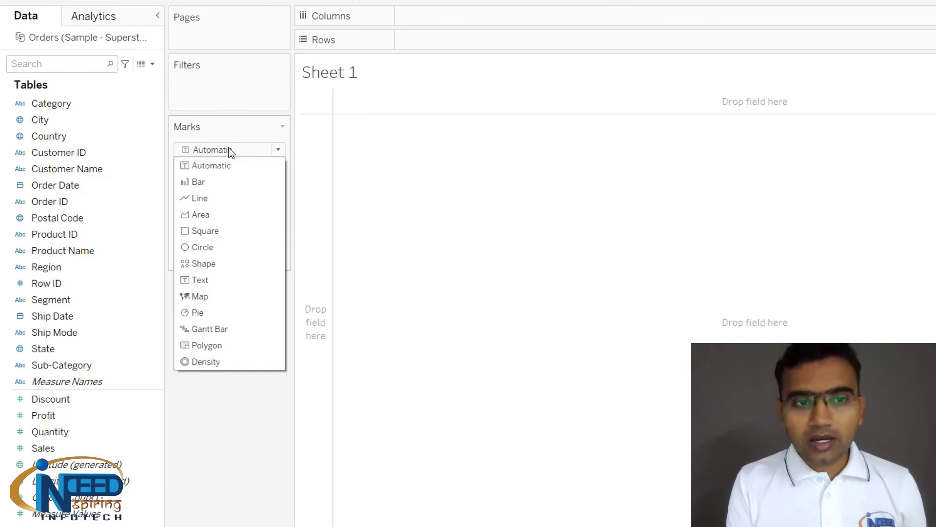
# Choose Automatic in the mark type list, leaving the marks unchanged
pyautogui.click(214, 168)
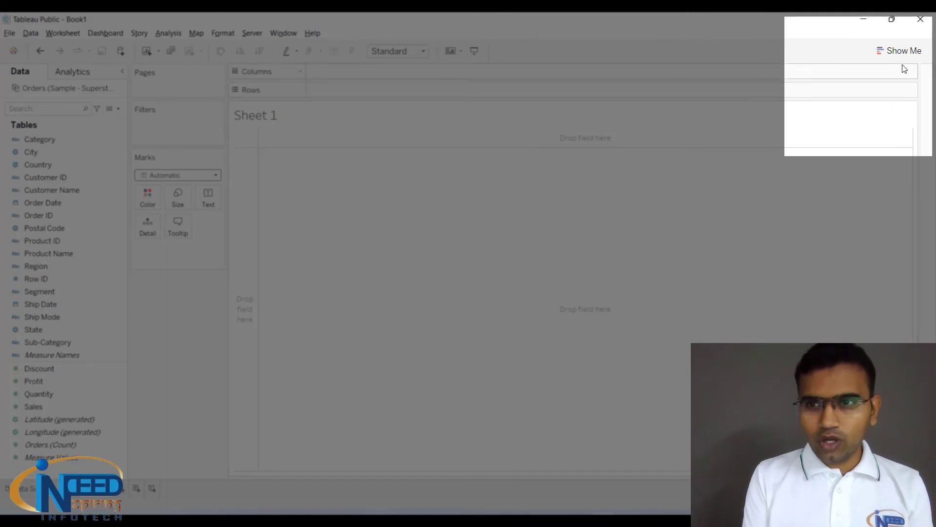
# Open the Show Me pane from the top right of the worksheet
pyautogui.click(901, 52)
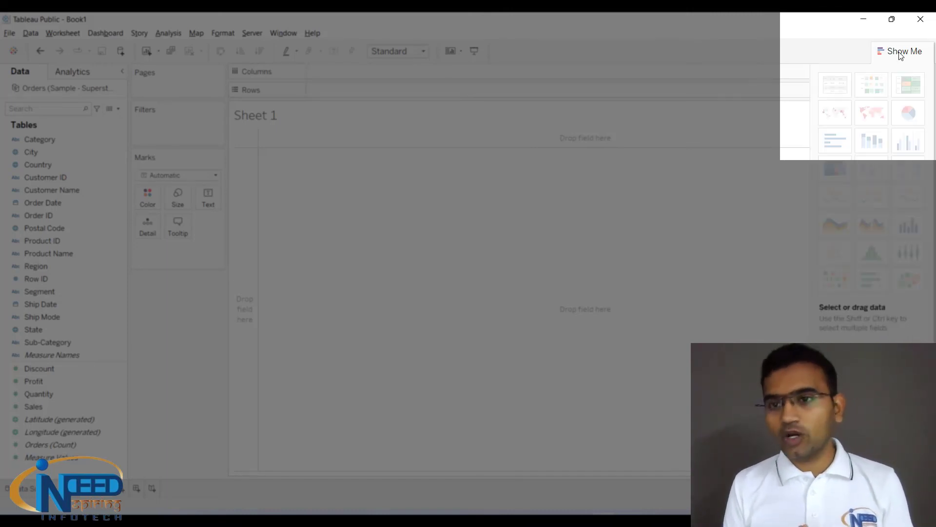